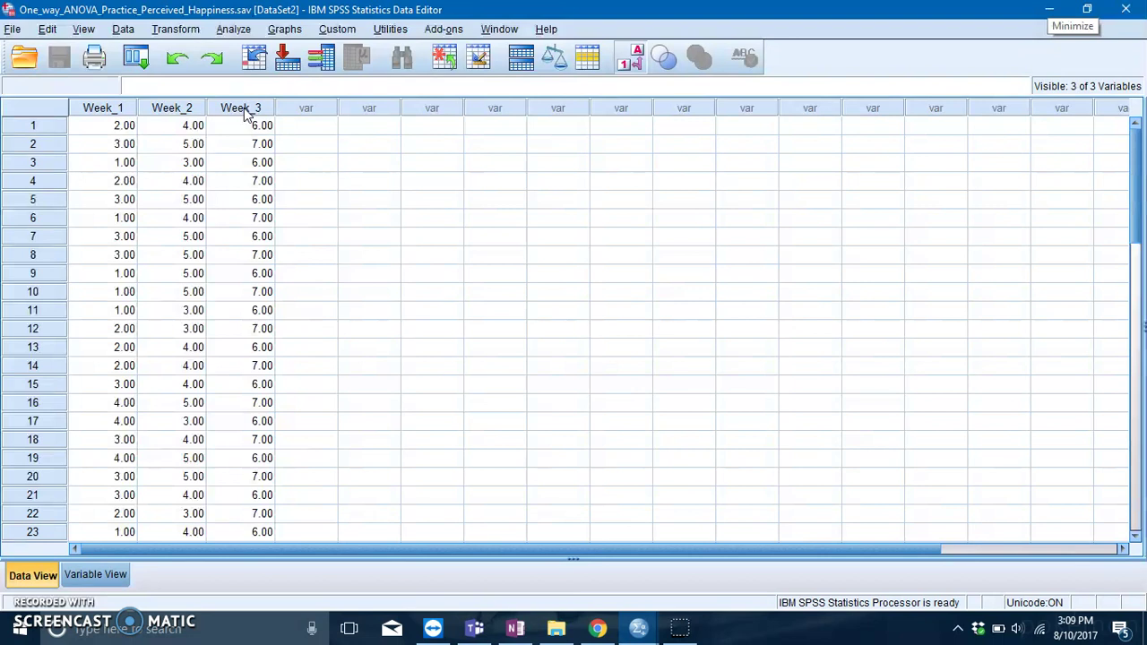
Step: Start a Repeated Measures analysis and add the within-subject factor Caretaking_Duration with 3 levels
click(239, 36)
mouse_move(326, 115)
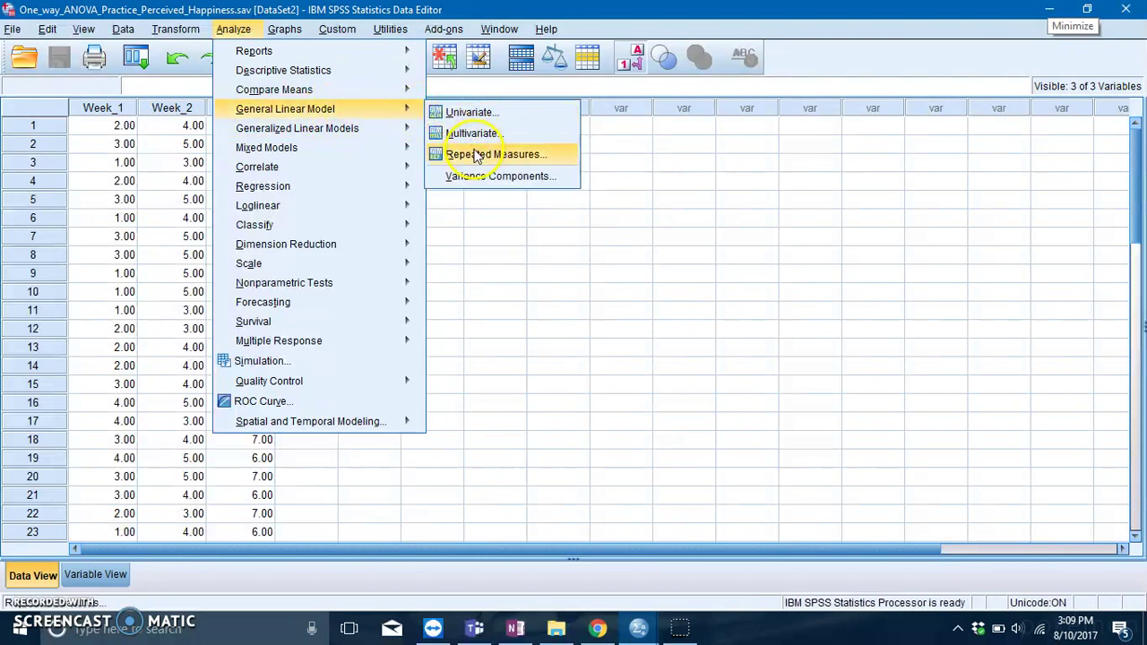
click(477, 156)
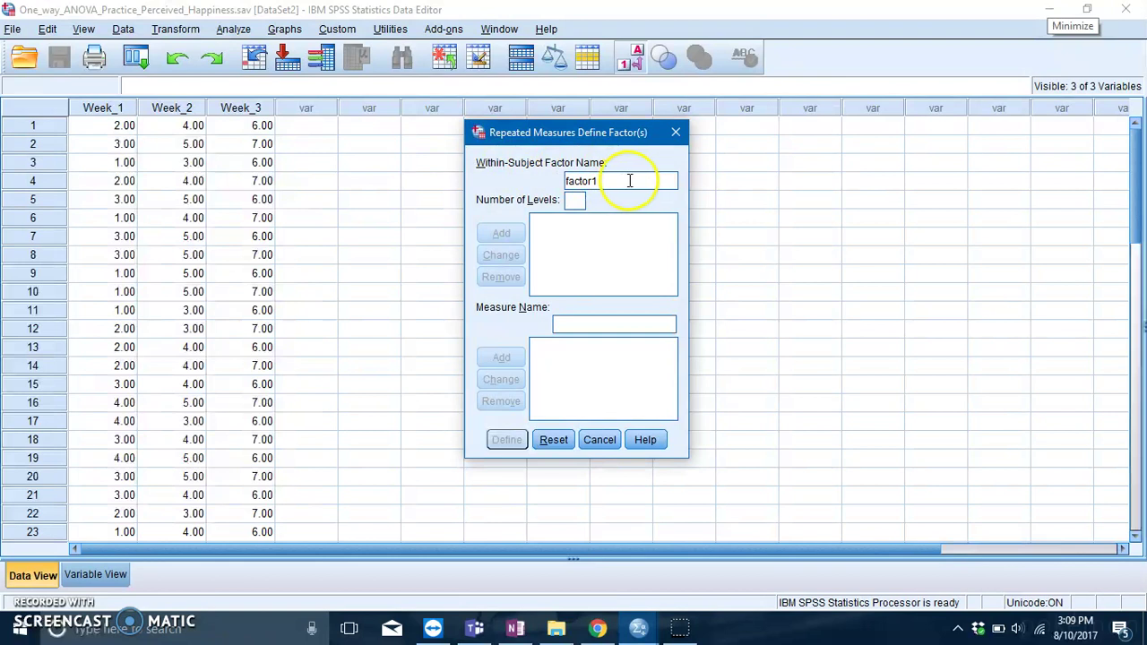
double_click(580, 181)
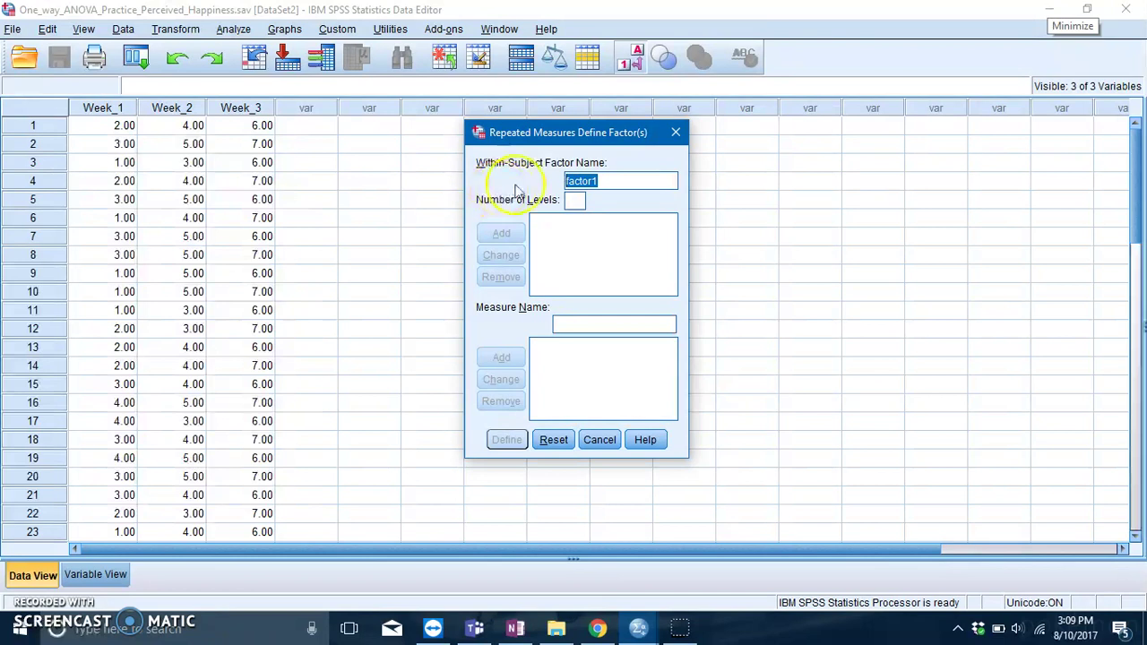
double_click(605, 187)
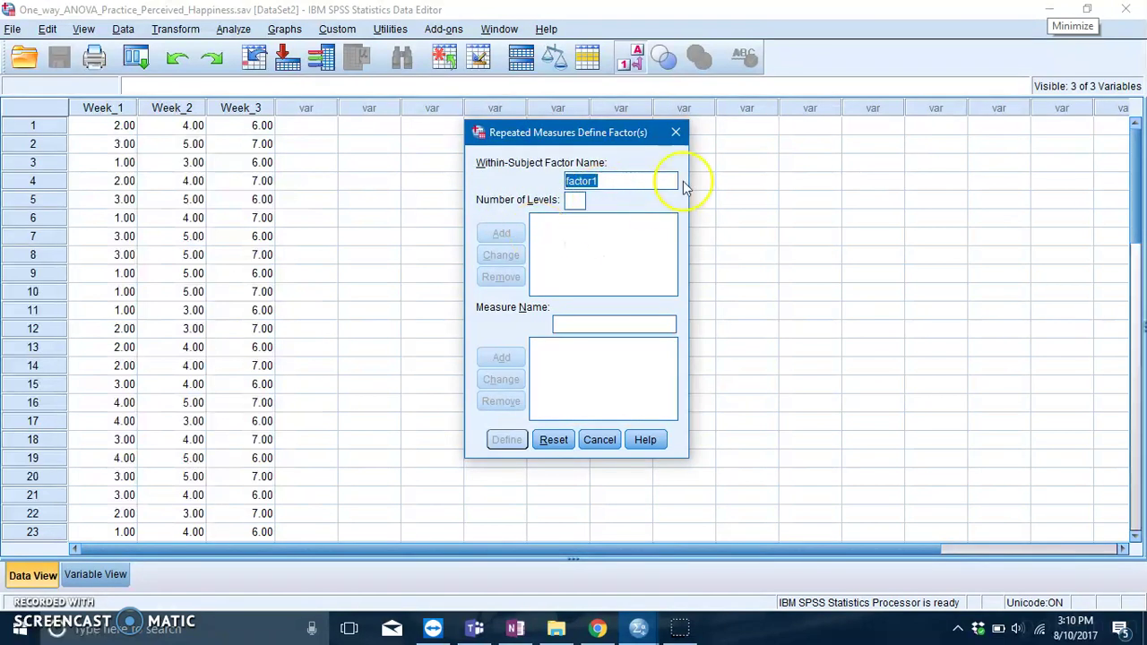
text(Caretaking_Duration)
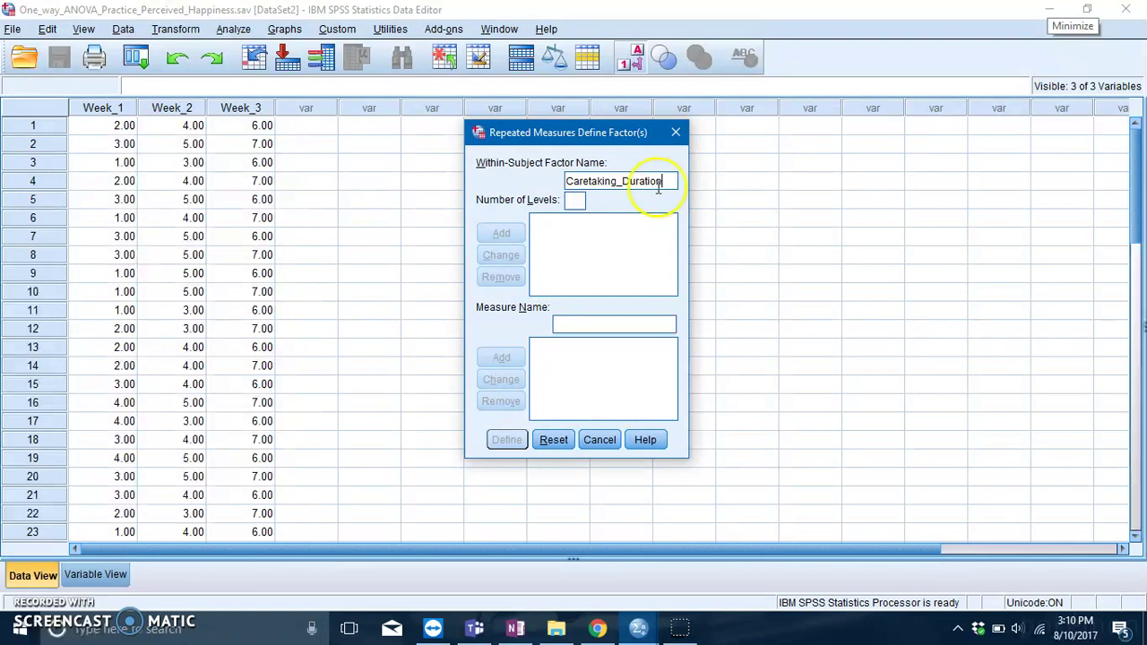
click(580, 205)
text(3)
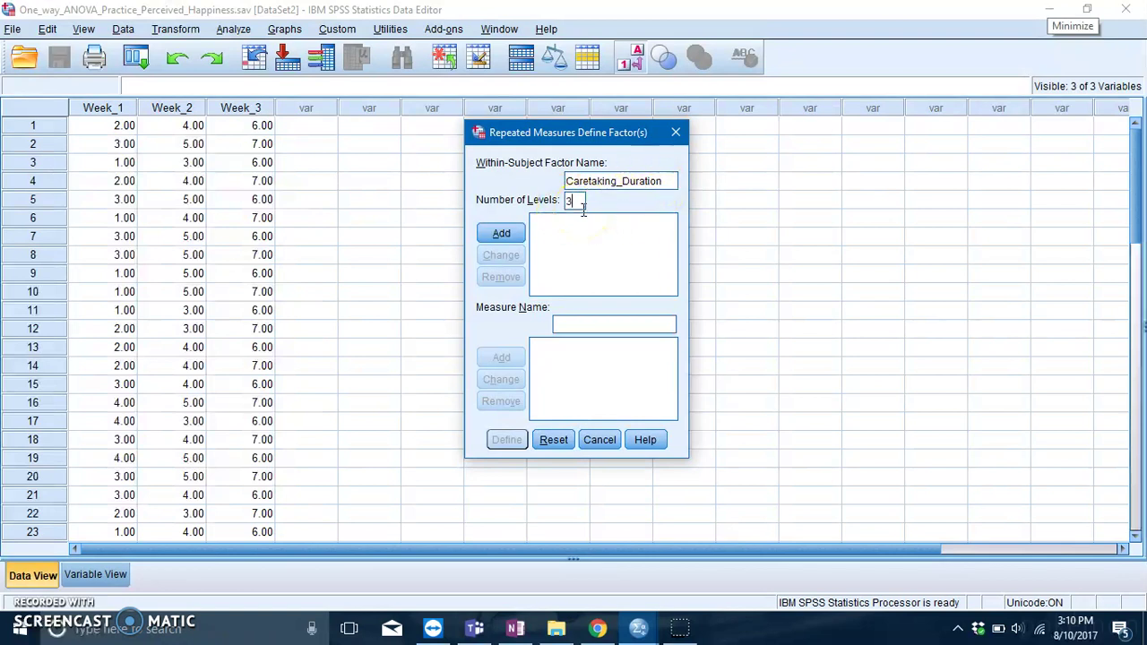
click(506, 235)
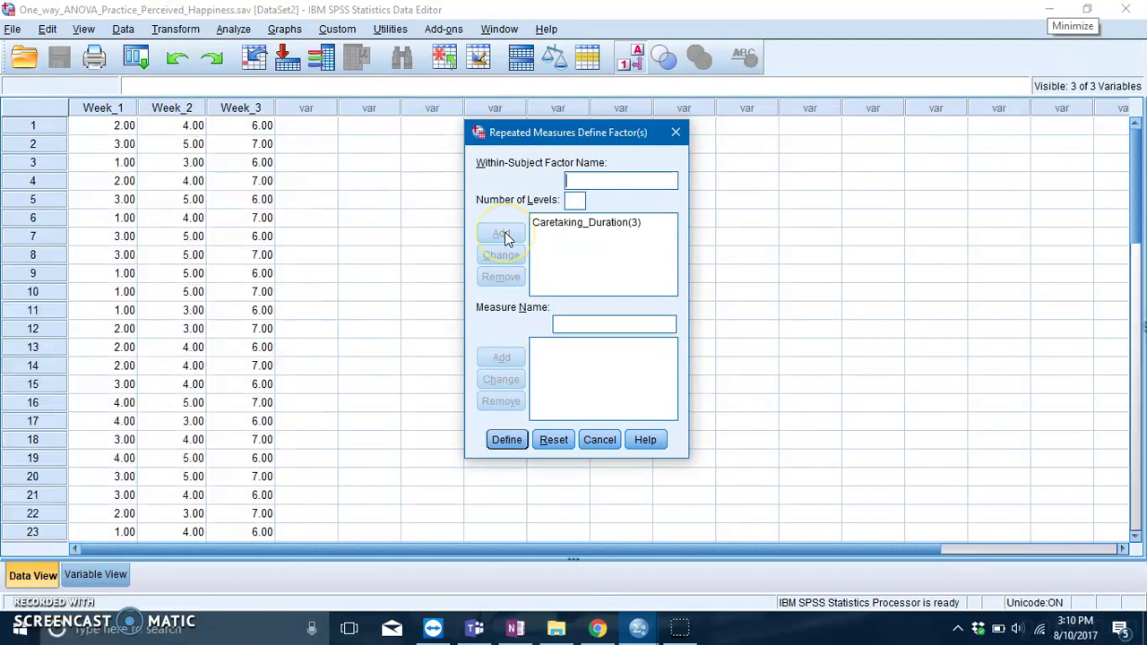
Step: Add Perceived_Happiness as the measure name
click(508, 334)
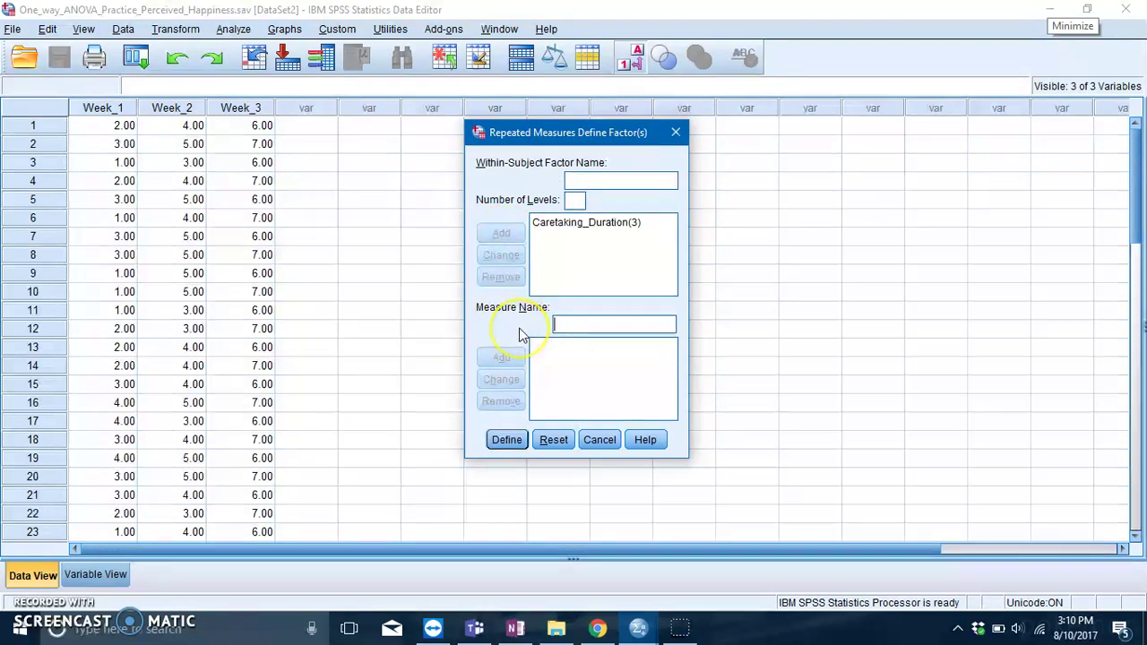
text(Perceived)
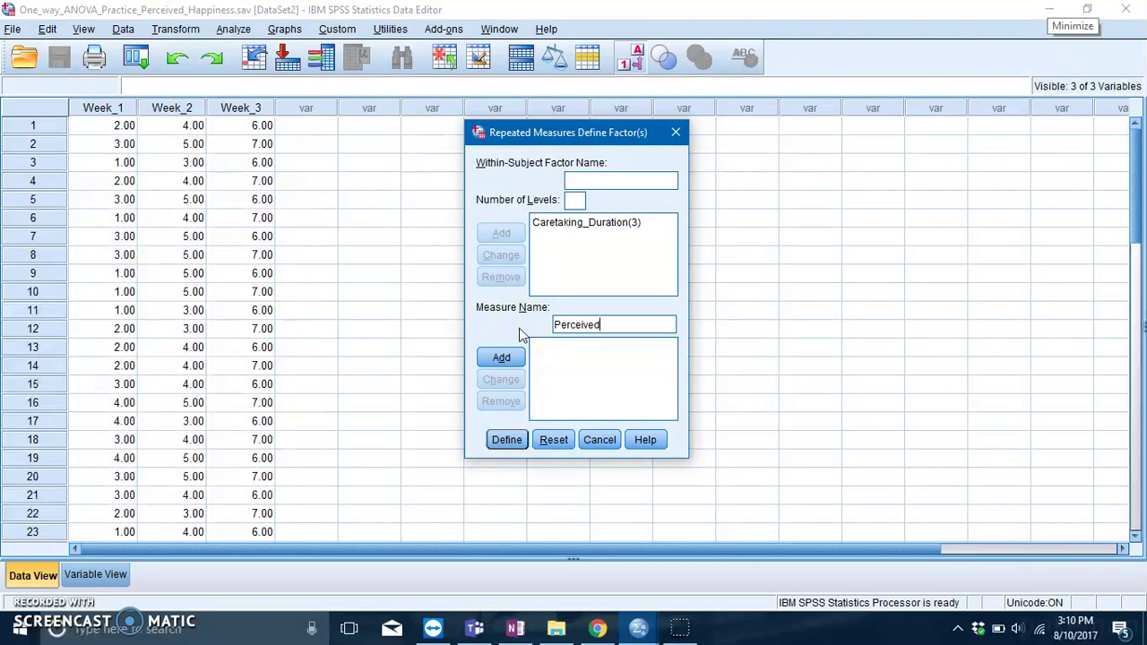
text(_Happiness)
click(501, 356)
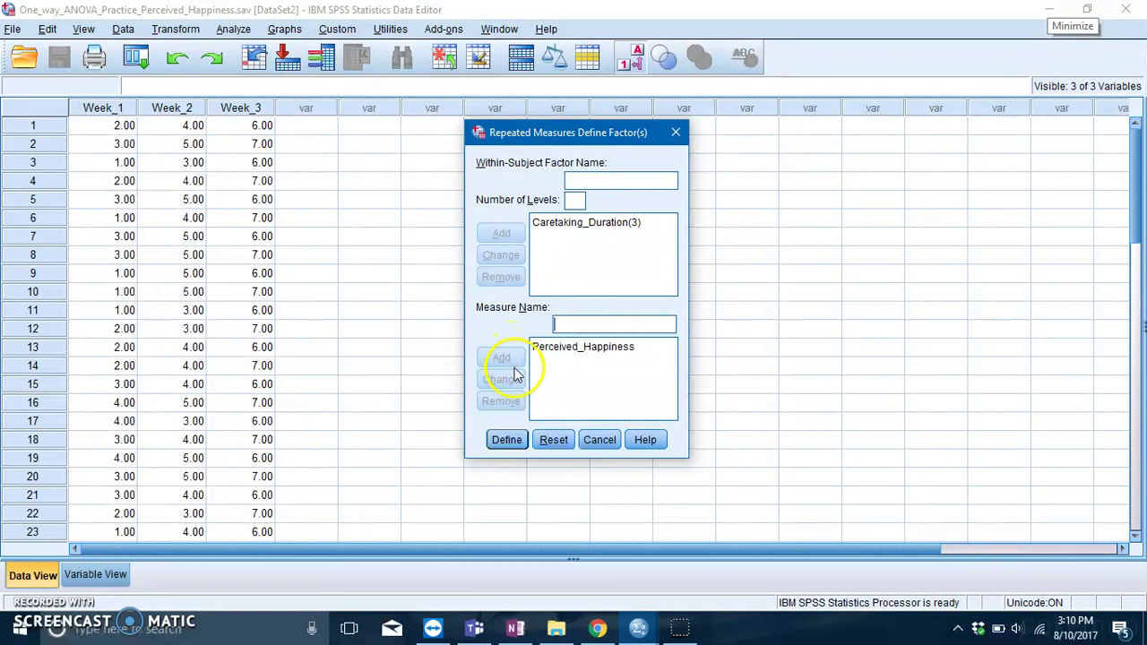
Step: Assign Week_1, Week_2 and Week_3 to Caretaking_Duration levels 1, 2 and 3
click(507, 438)
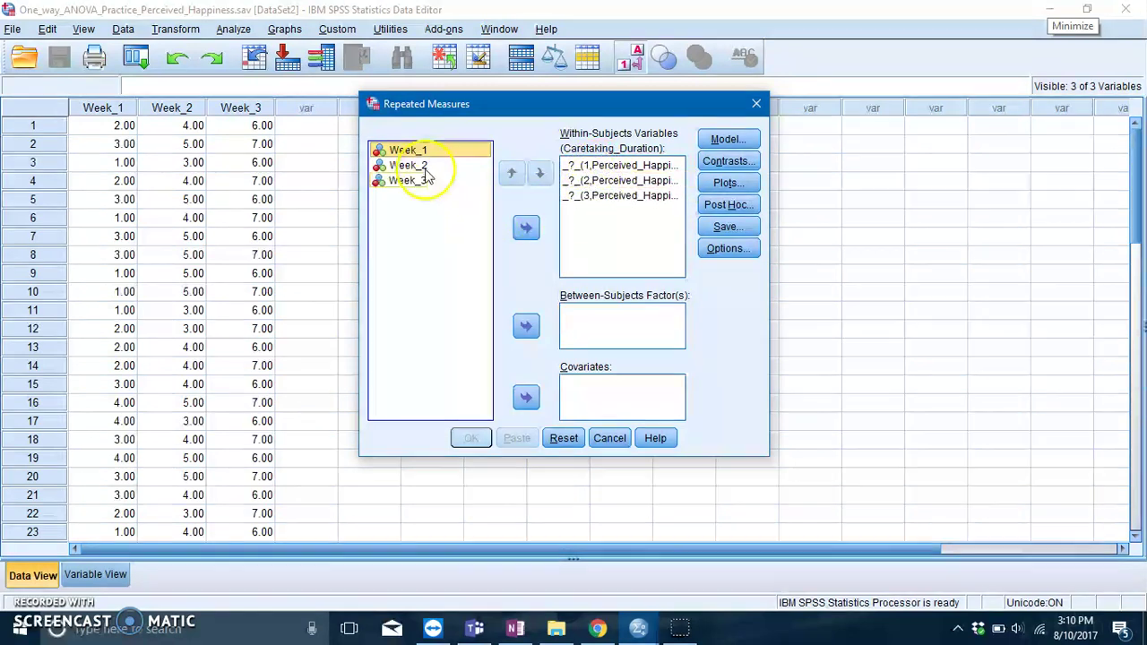
click(526, 229)
click(421, 153)
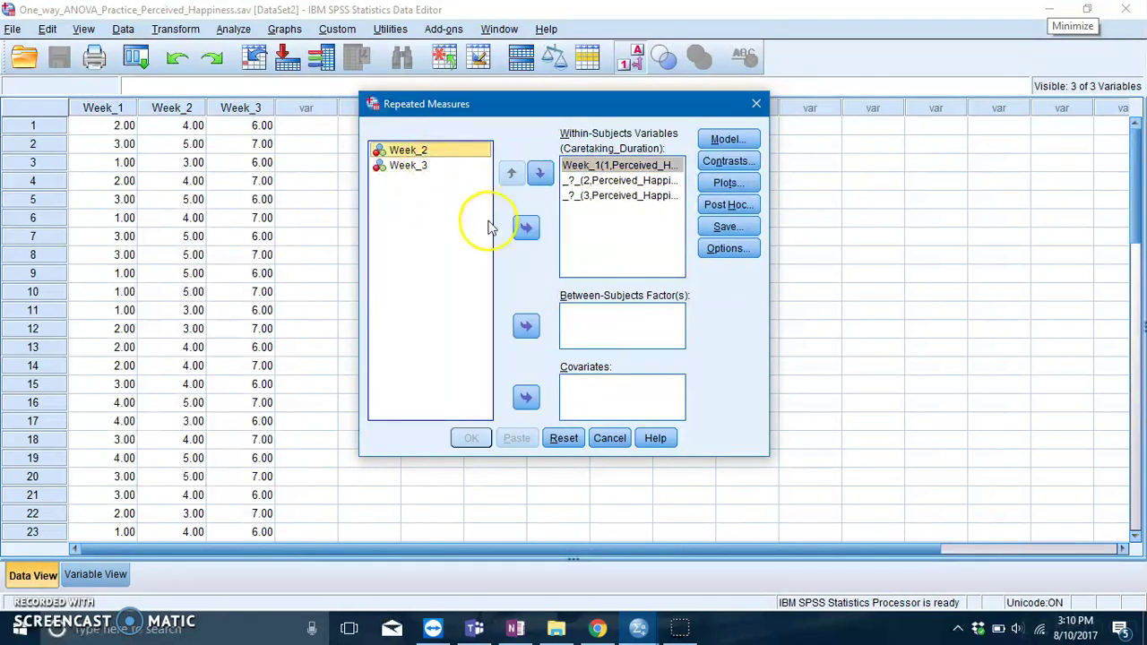
click(525, 227)
click(424, 152)
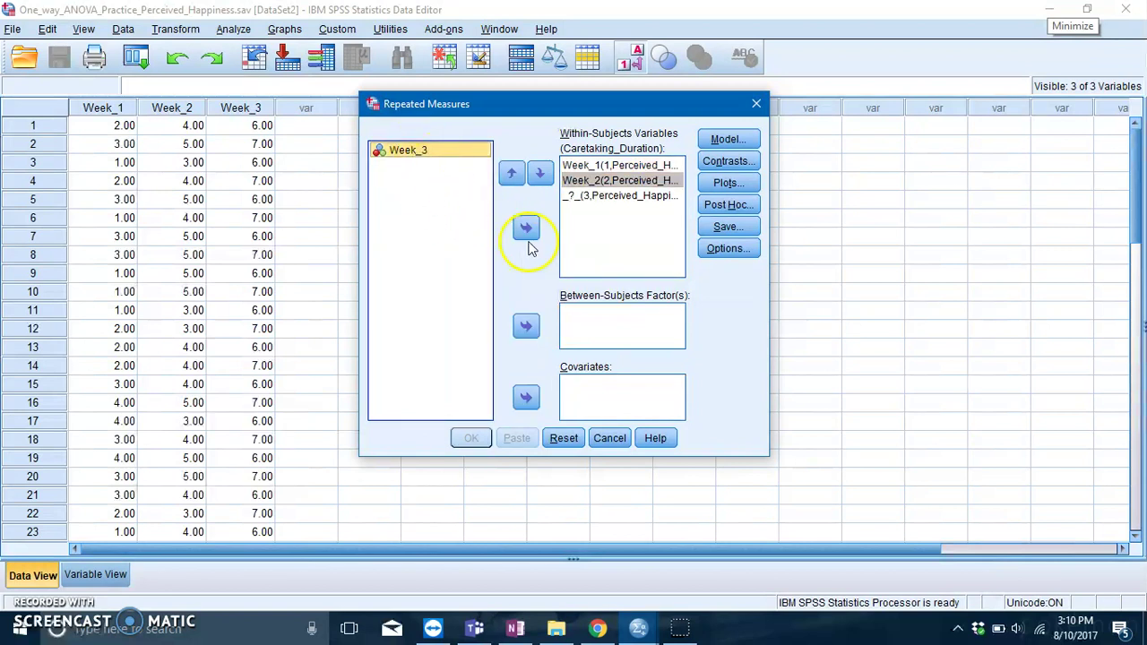
click(526, 228)
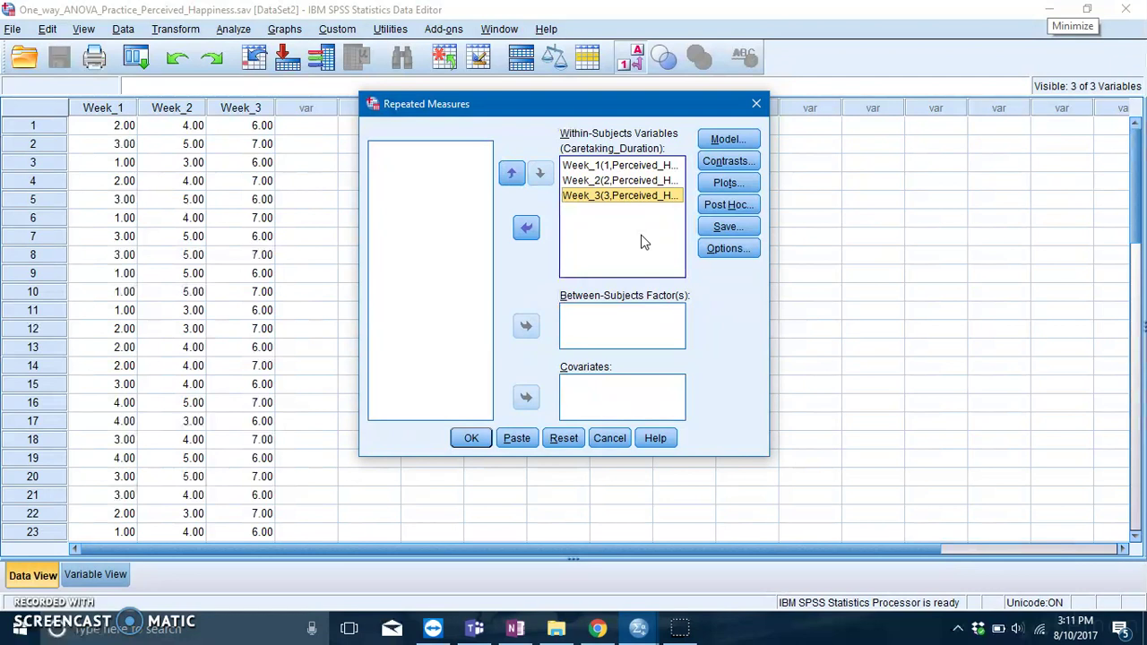
Step: Bring up the Post Hoc Multiple Comparisons dialog and move it into view
click(721, 205)
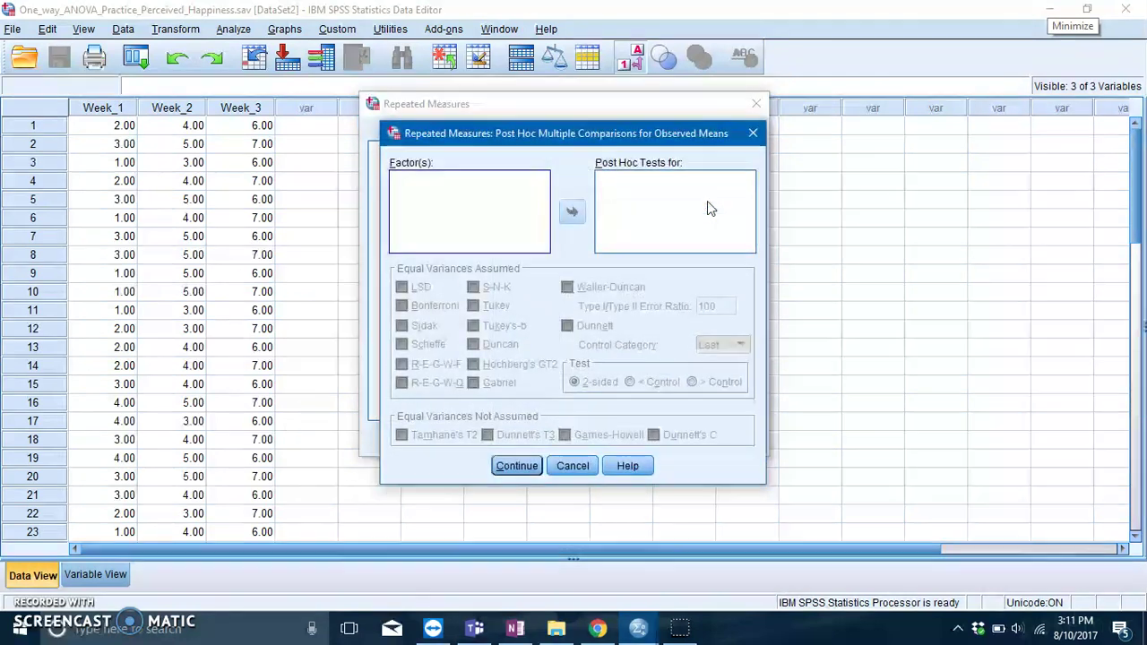
drag(584, 133, 626, 87)
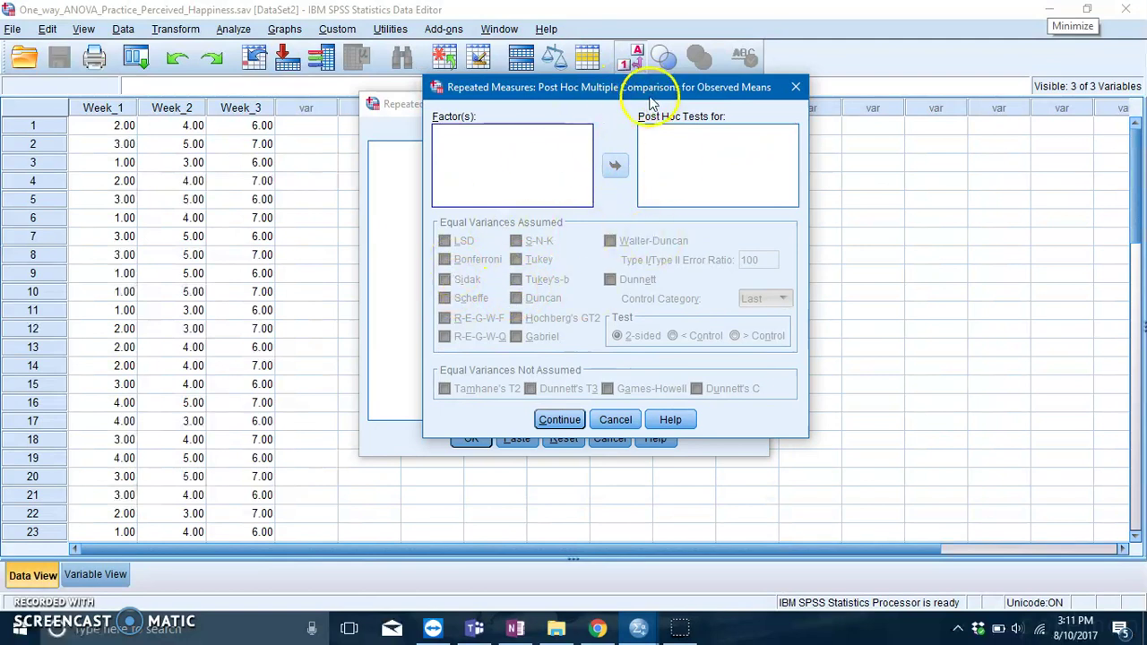
drag(651, 101, 619, 129)
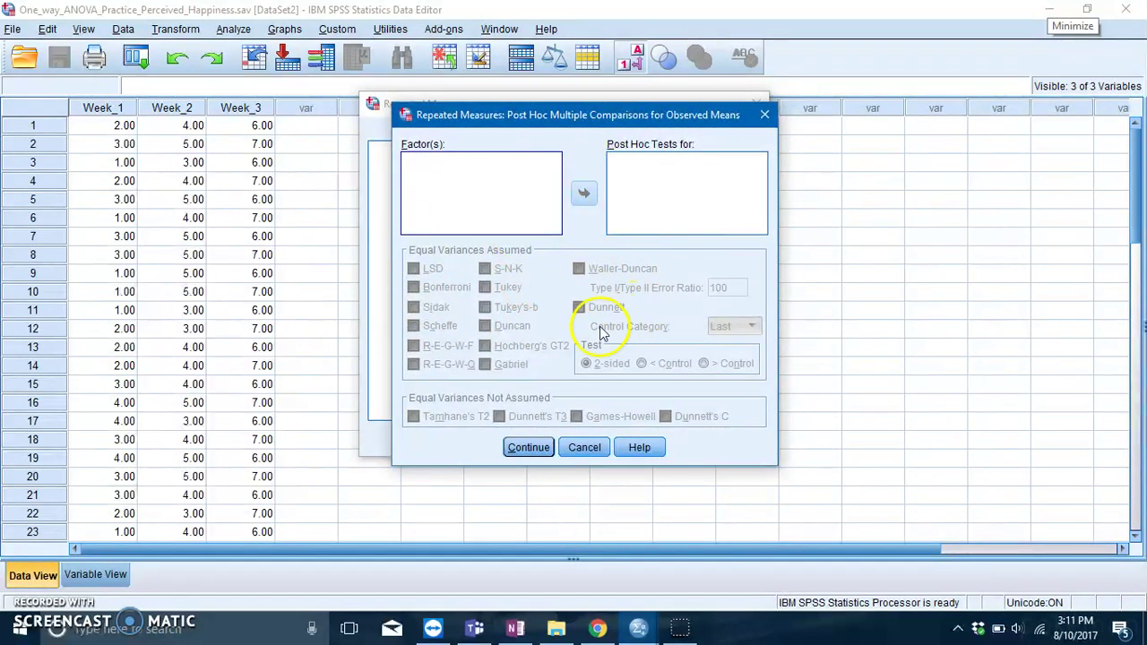
drag(660, 116, 650, 151)
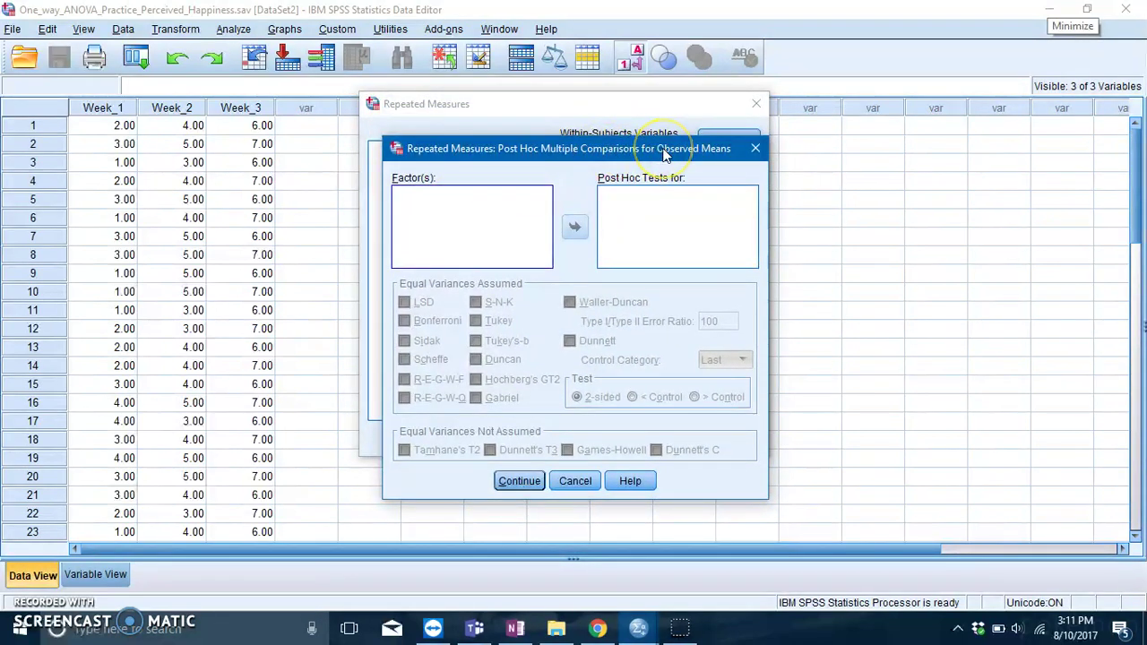
Step: Dismiss Post Hoc unchanged and display estimated means for Caretaking_Duration in Options
click(753, 152)
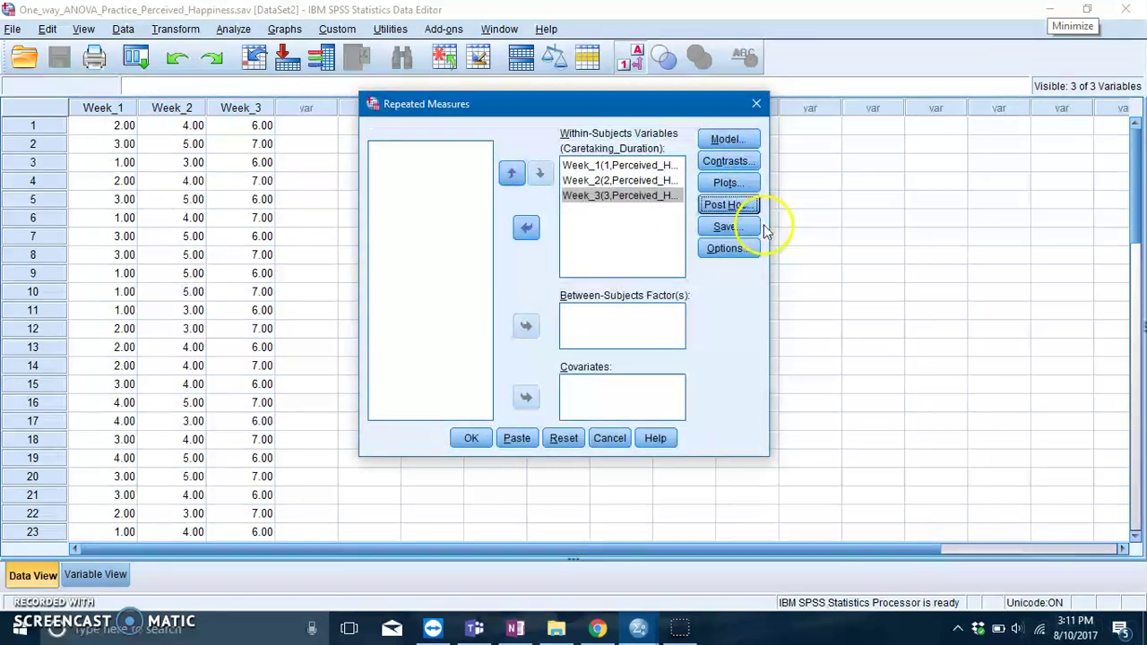
click(727, 249)
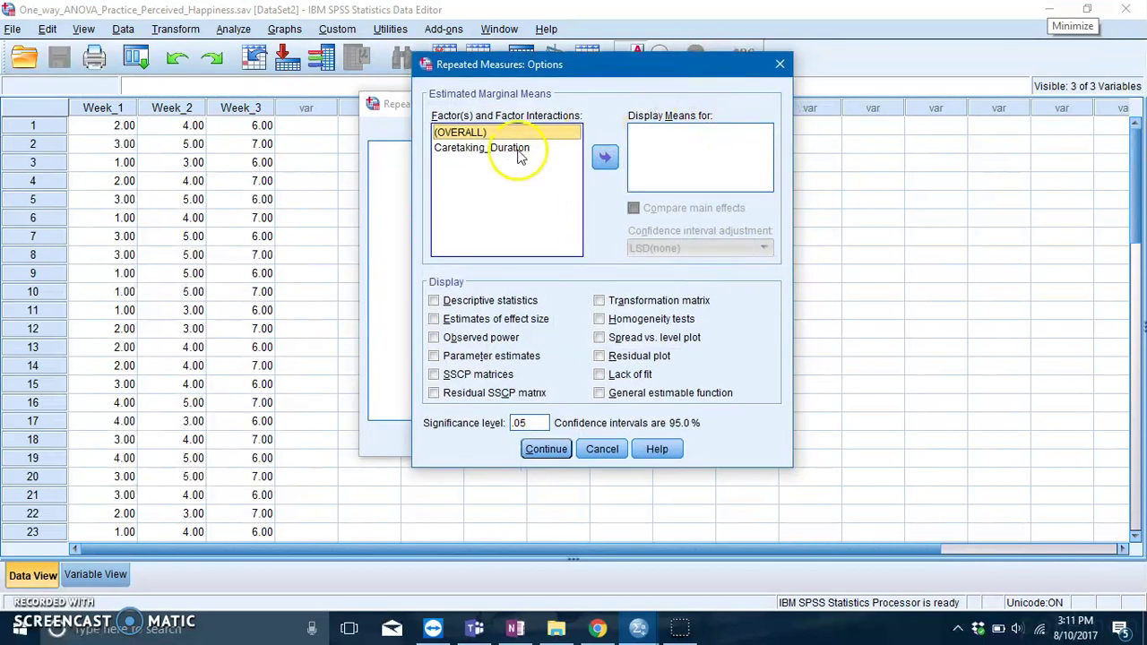
click(481, 147)
click(604, 158)
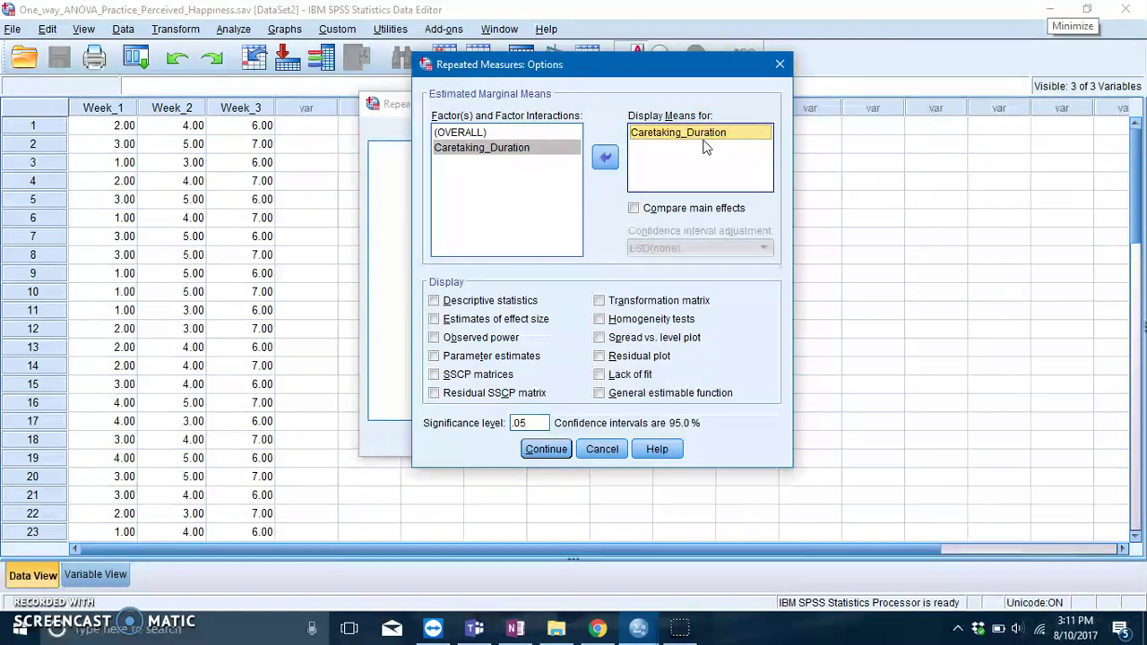
Step: Request descriptive statistics and Bonferroni-adjusted main-effect comparisons, then confirm the options
click(520, 300)
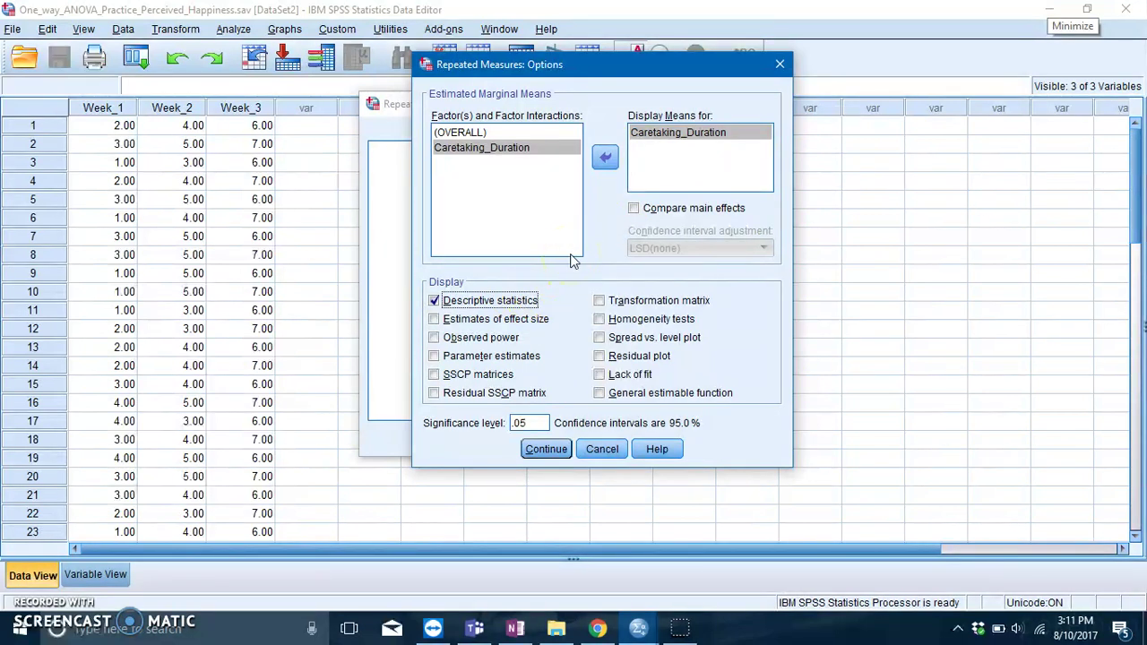
click(633, 210)
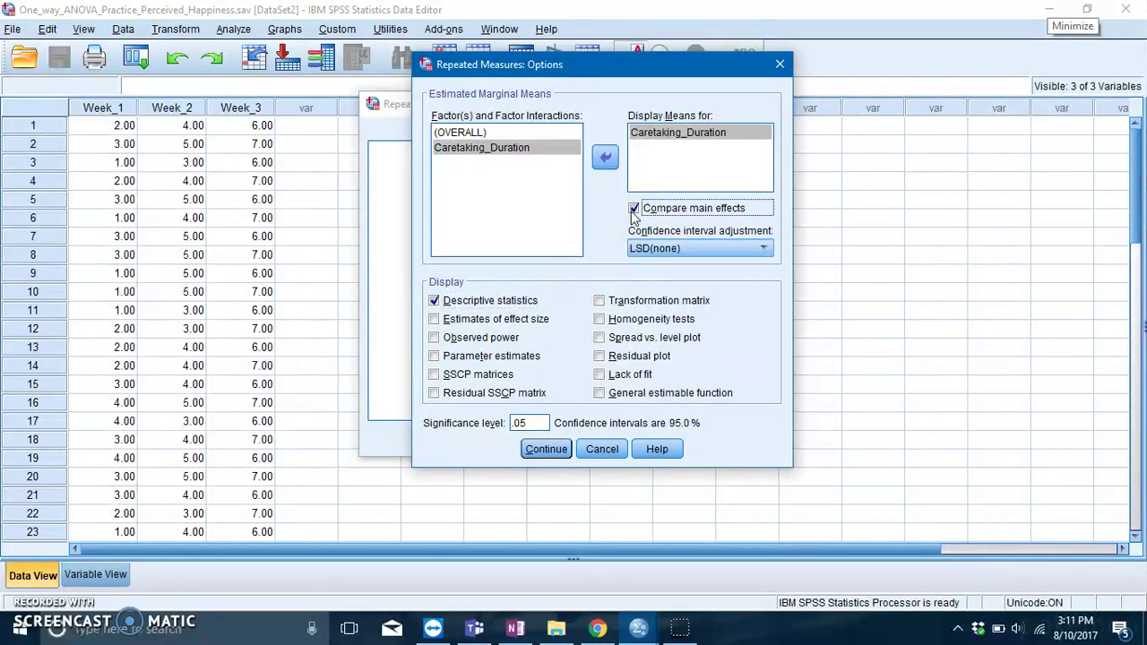
click(664, 251)
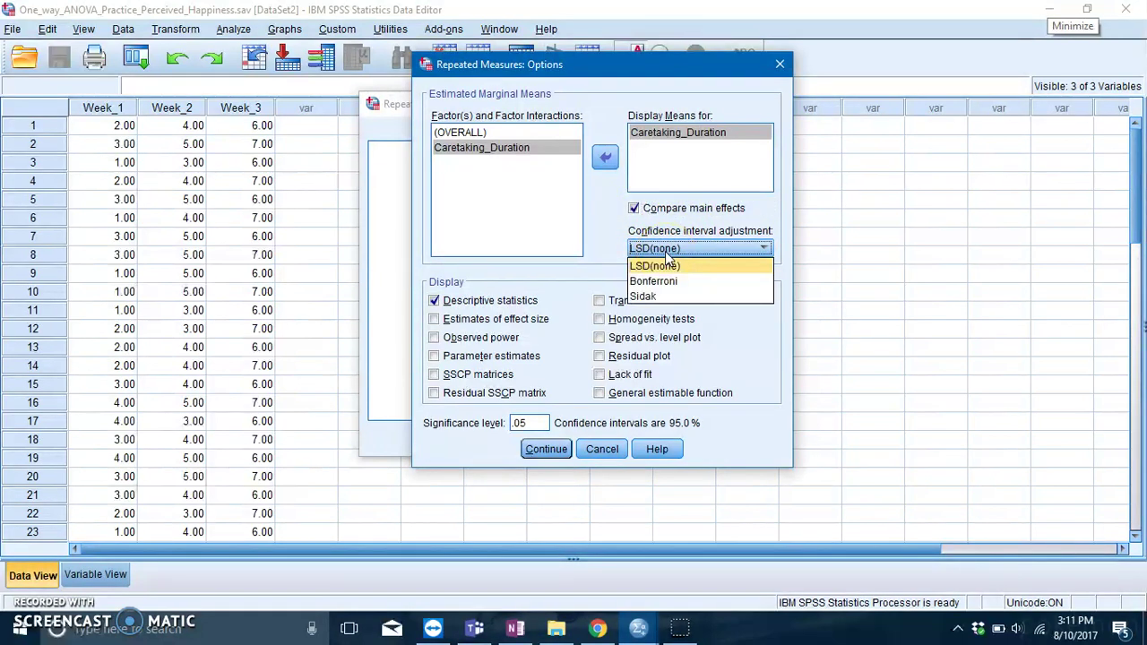
click(681, 284)
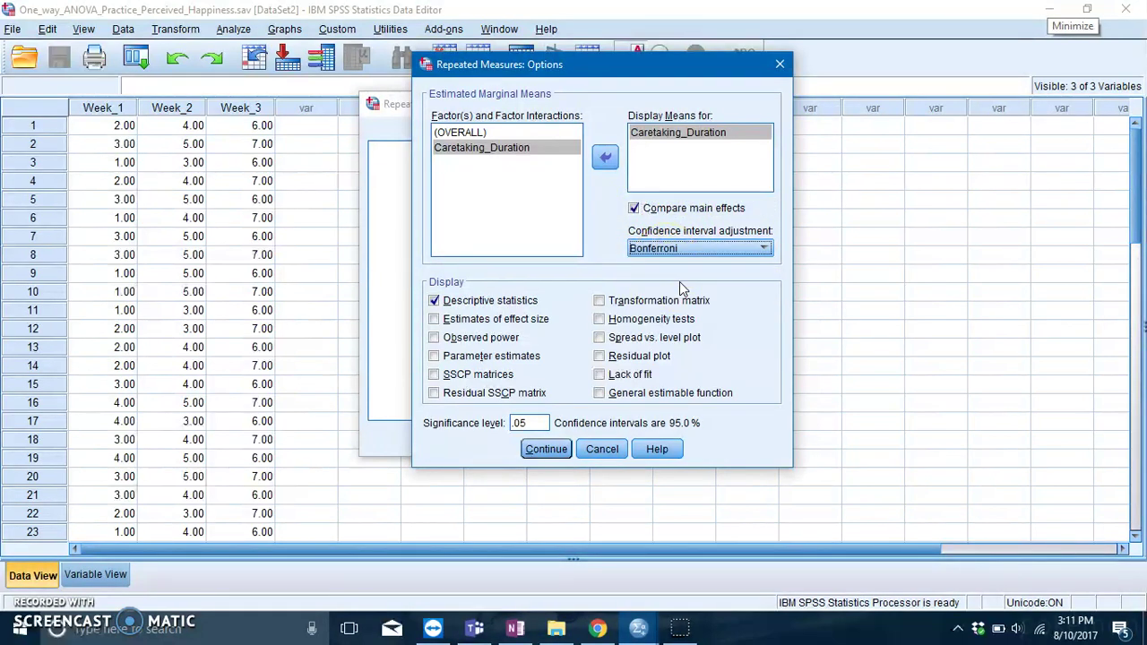
click(762, 274)
drag(722, 77, 711, 107)
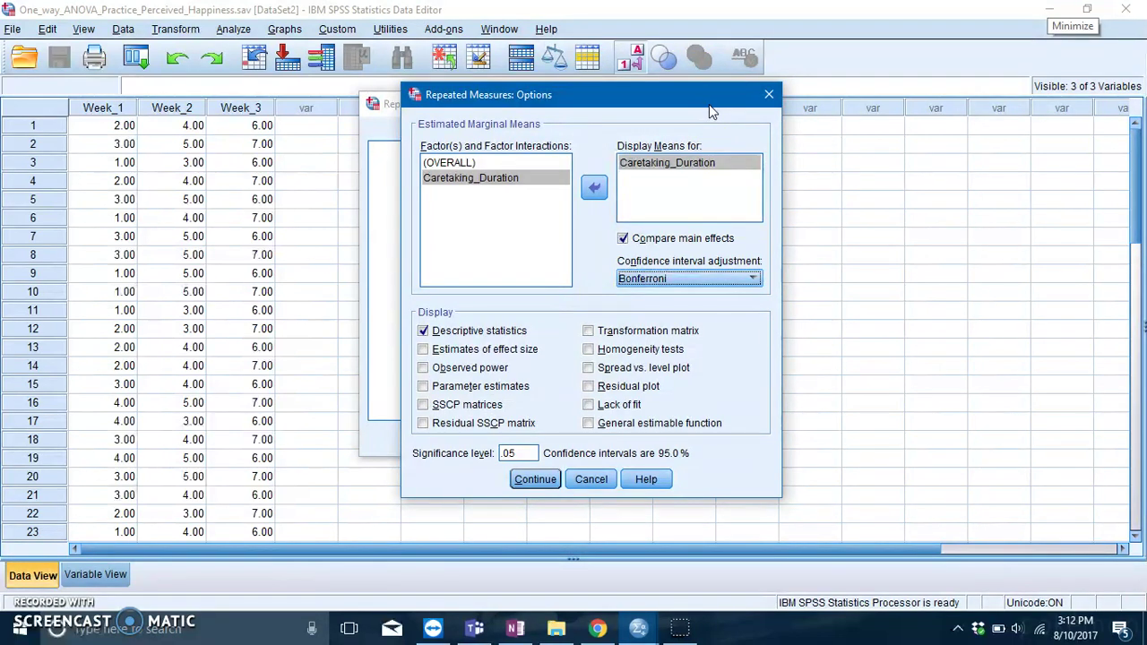
click(470, 179)
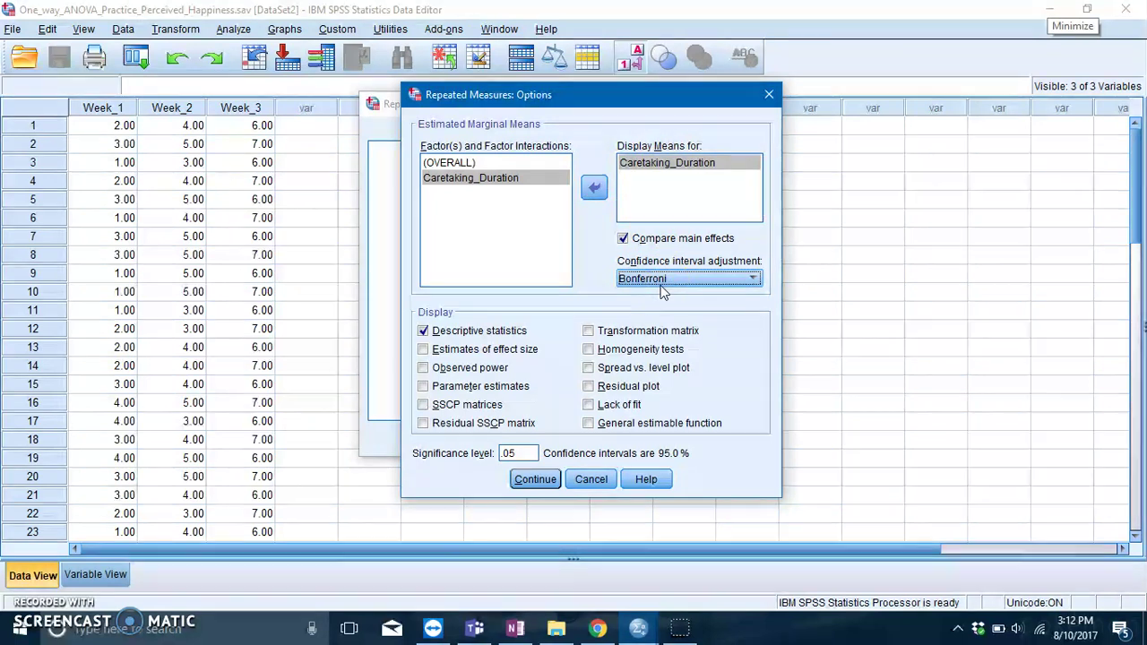
click(545, 484)
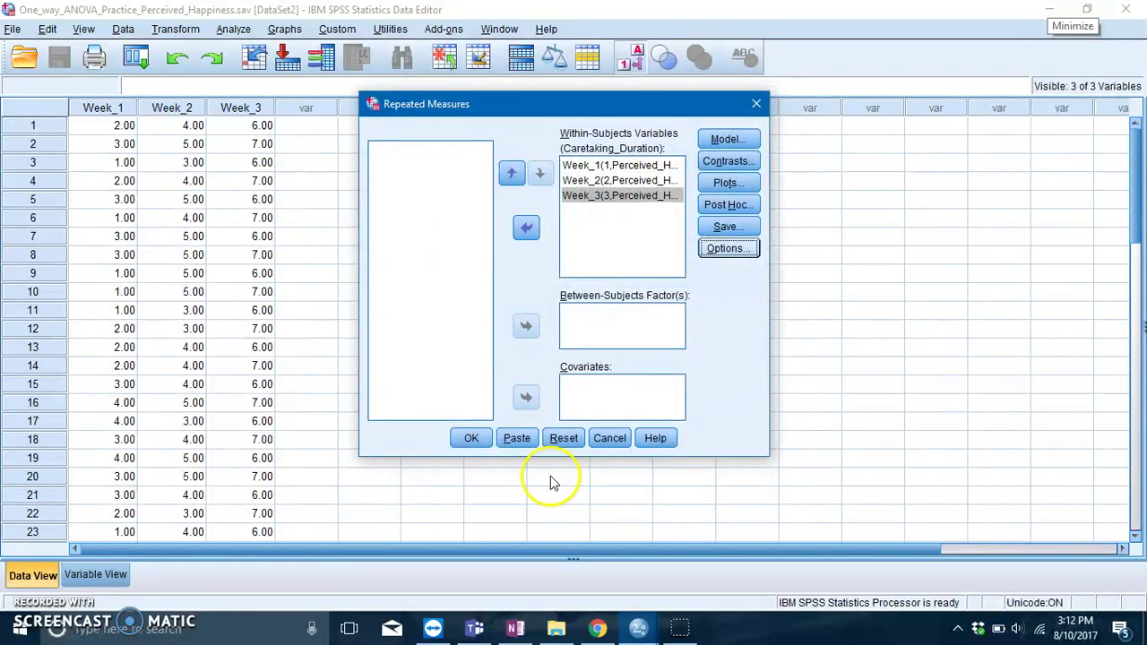
Step: Run the ANOVA and scroll the output down to the Bonferroni Pairwise Comparisons and back
click(467, 439)
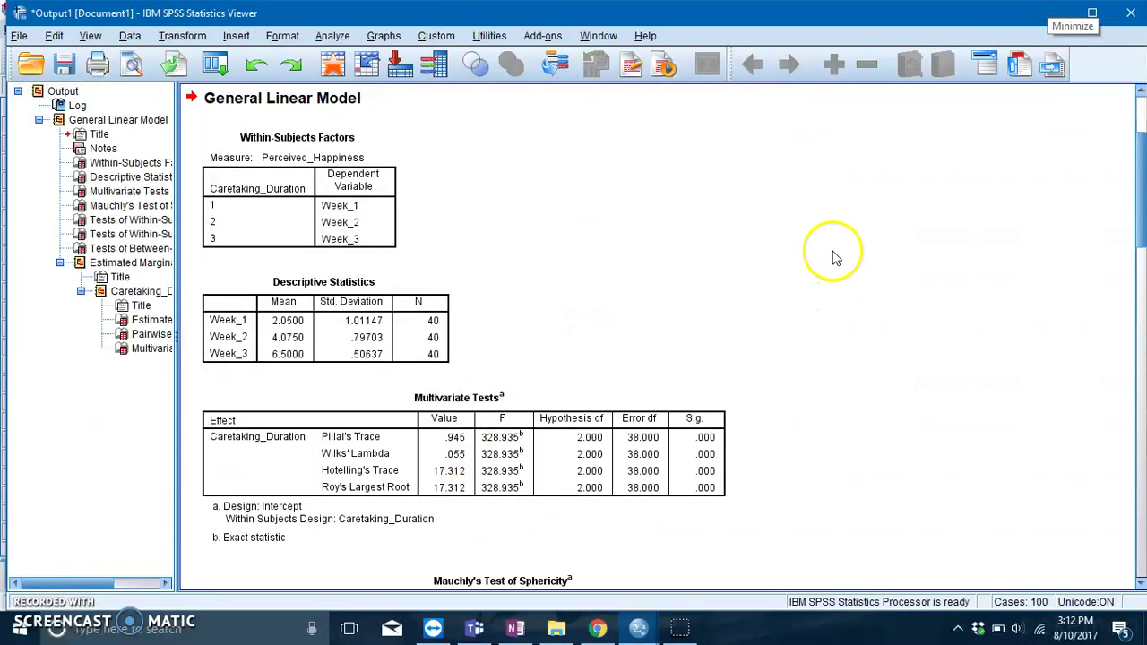
scroll(846, 250, down, 5)
scroll(856, 248, down, 15)
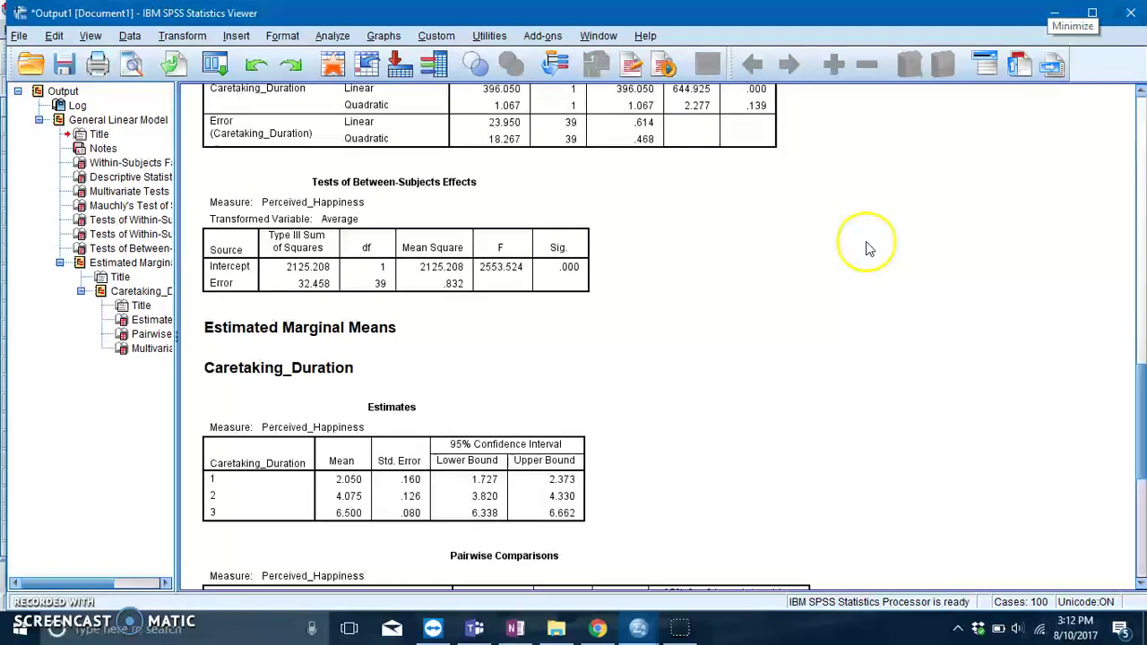
scroll(893, 457, up, 15)
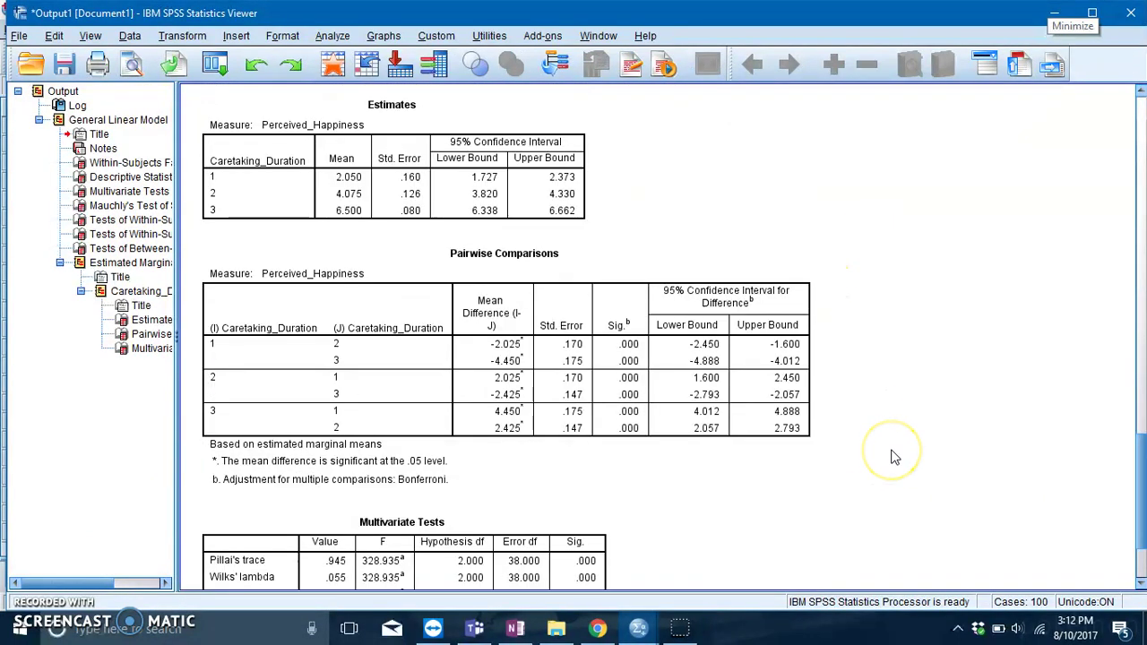
scroll(893, 457, up, 4)
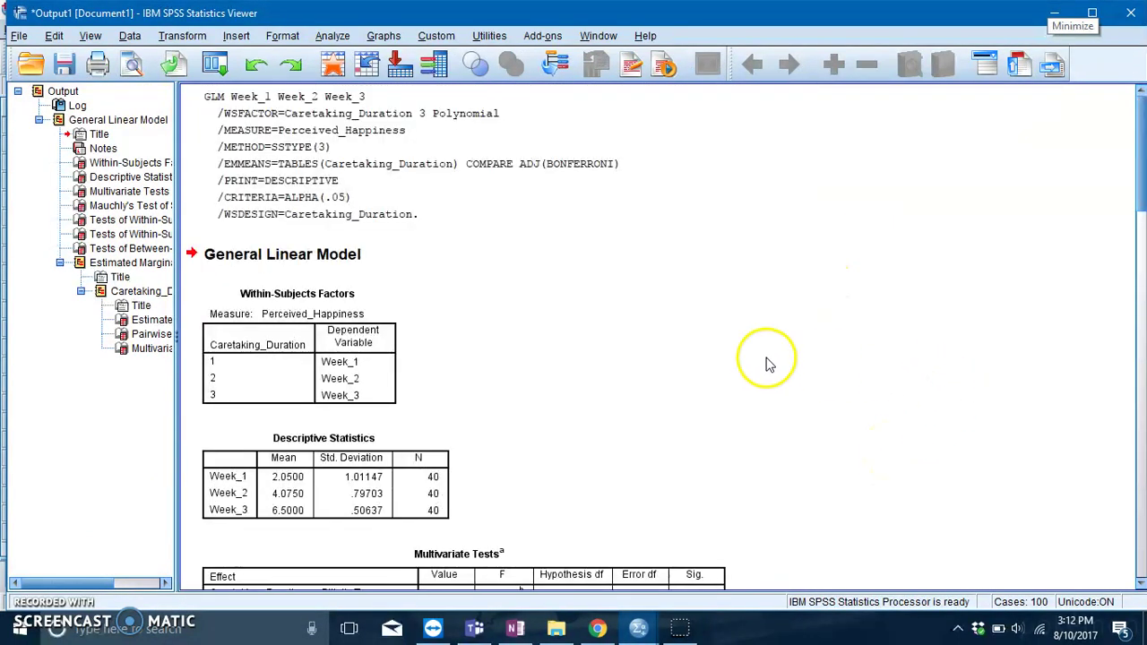